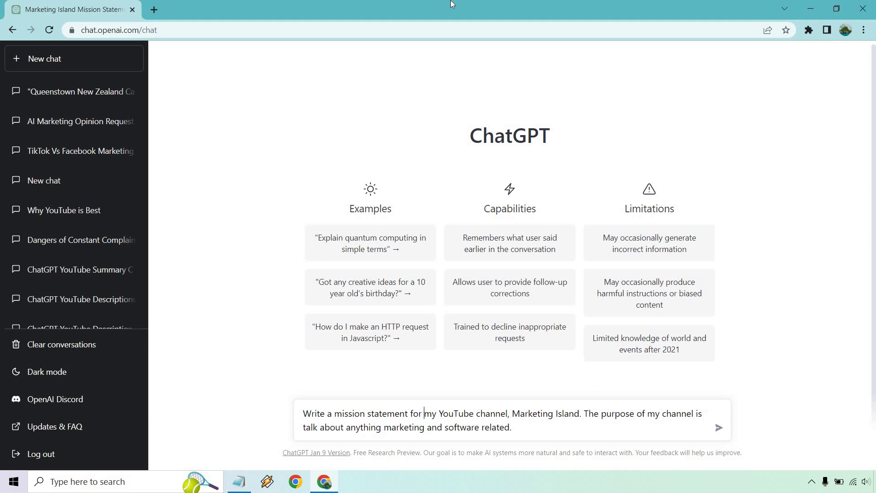
{"action": "left_click", "coordinate": [239, 481]}
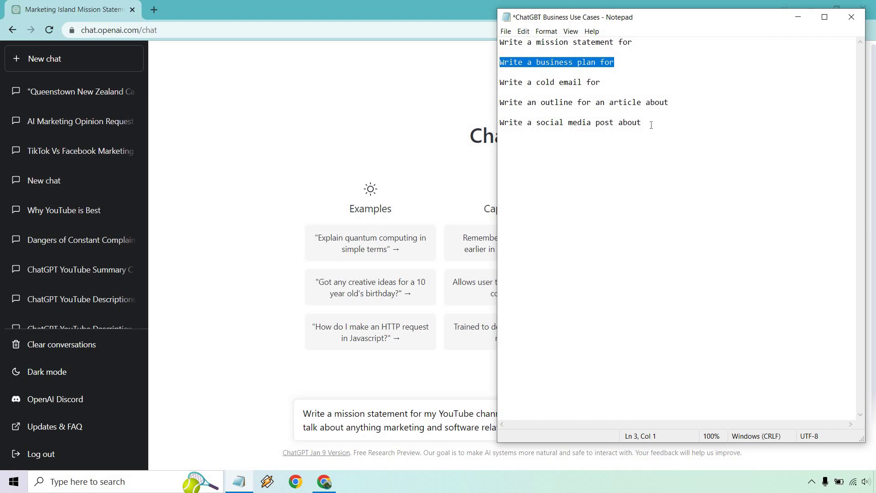
{"action": "left_click", "coordinate": [652, 124]}
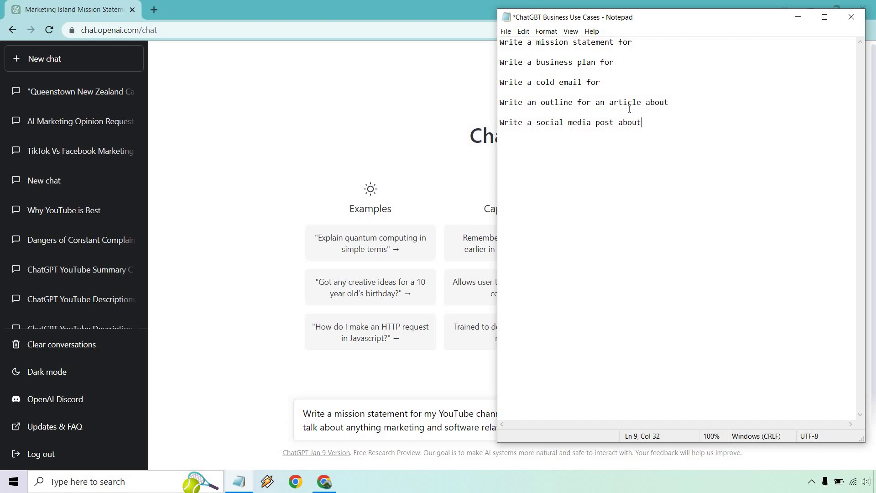
{"action": "key", "text": "alt+Tab"}
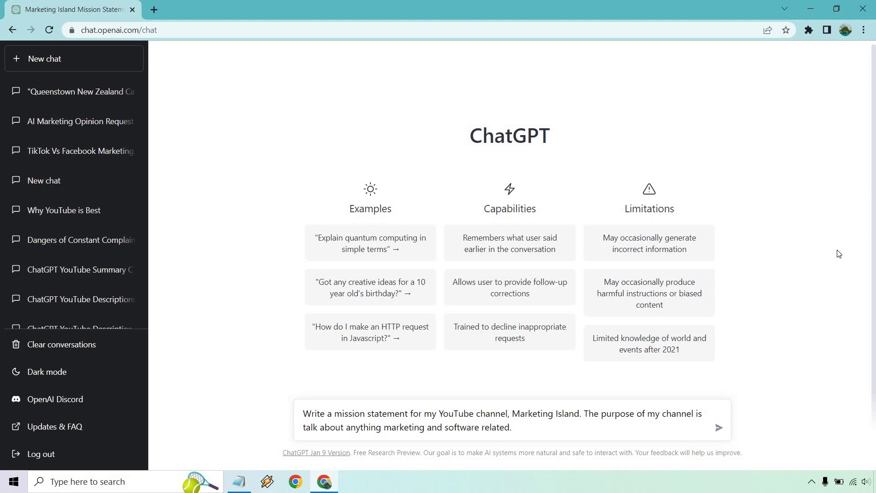
Step: Send the Marketing Island mission statement request, then ask for 2 more unique mission statements
{"action": "left_click", "coordinate": [719, 428]}
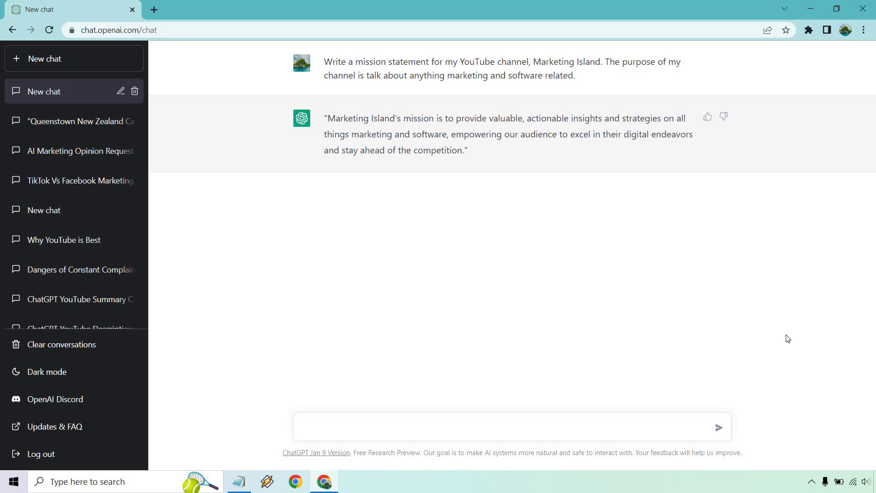
{"action": "left_click", "coordinate": [501, 429]}
{"action": "type", "text": "Write 2 more unique mission statements."}
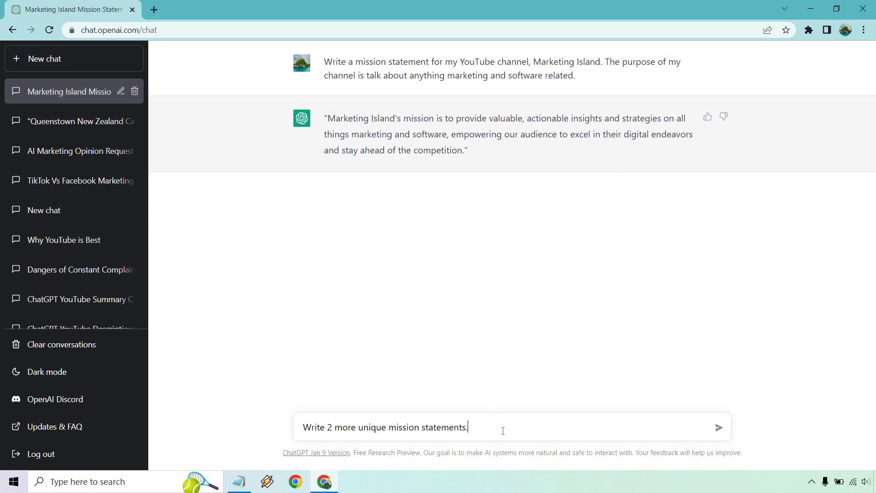
{"action": "key", "text": "Return"}
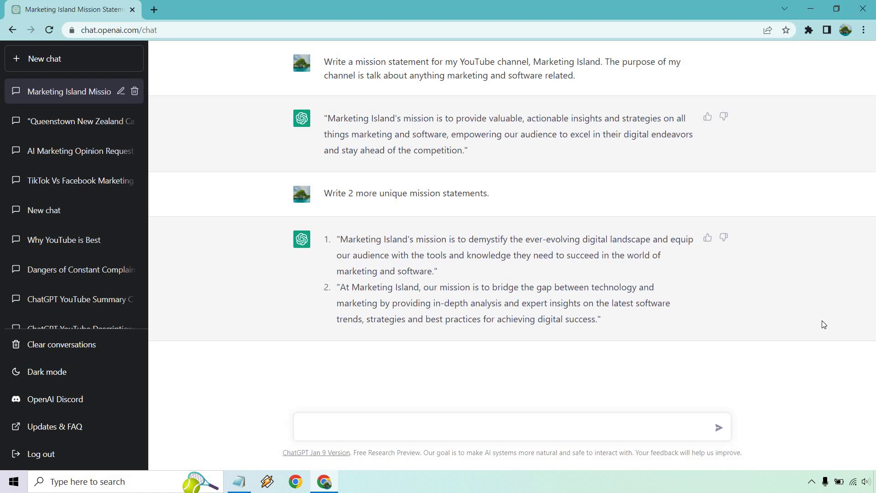
Step: In a new chat, send 'Write a business plan for' plus the Marketing Island channel description
{"action": "left_click", "coordinate": [70, 60]}
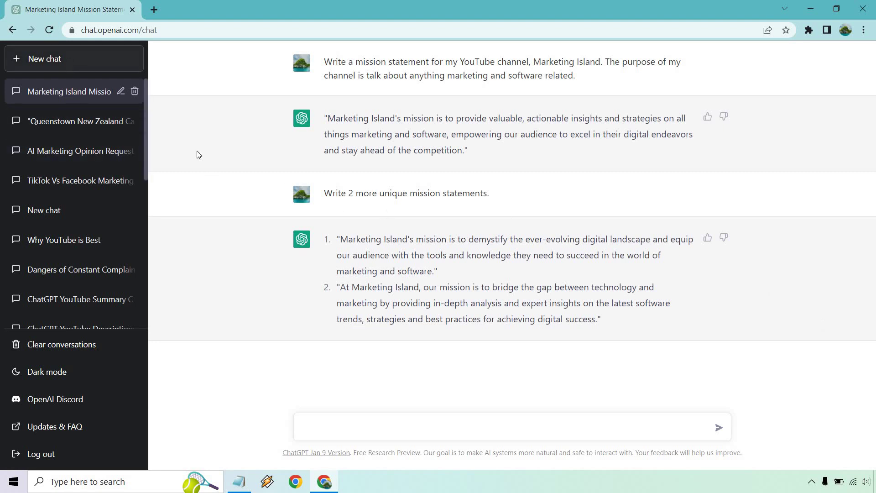
{"action": "type", "text": "my YouTube channel, Marketing Island. The purpose of my channel is talk about anything marketing and software related."}
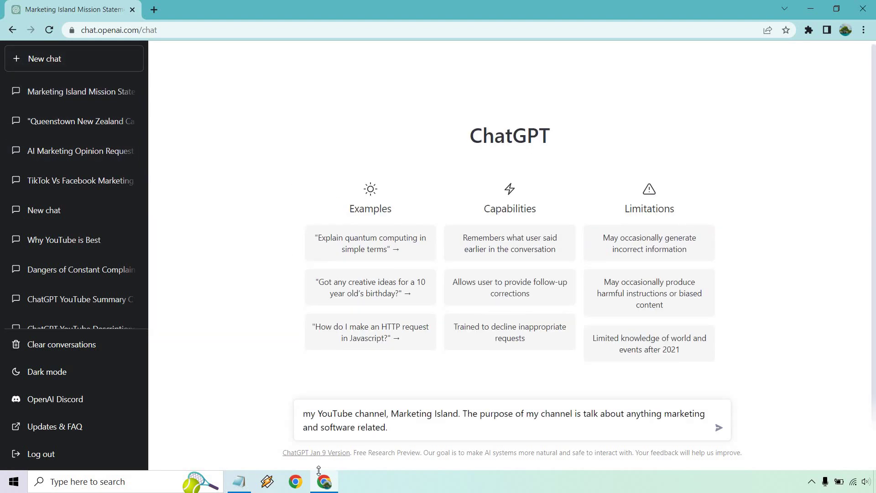
{"action": "left_click", "coordinate": [242, 483]}
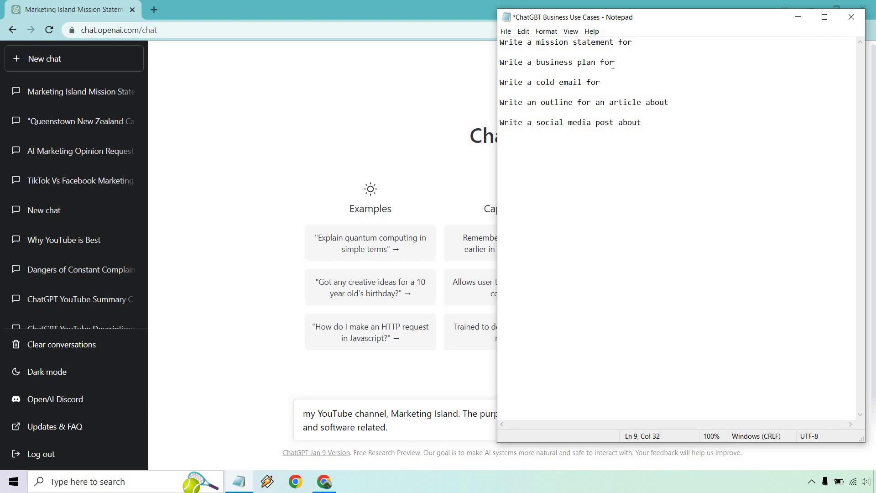
{"action": "left_click_drag", "start_coordinate": [615, 62], "coordinate": [499, 63]}
{"action": "key", "text": "ctrl+c"}
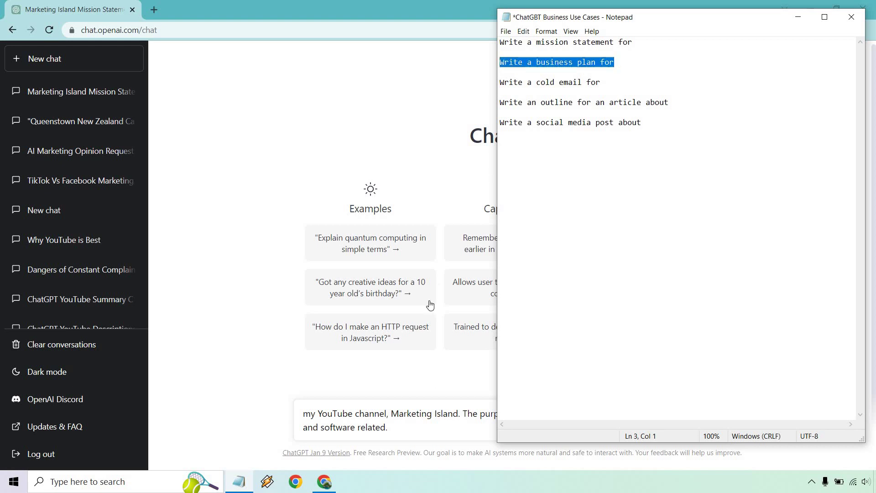
{"action": "left_click", "coordinate": [309, 413]}
{"action": "key", "text": "ctrl+v"}
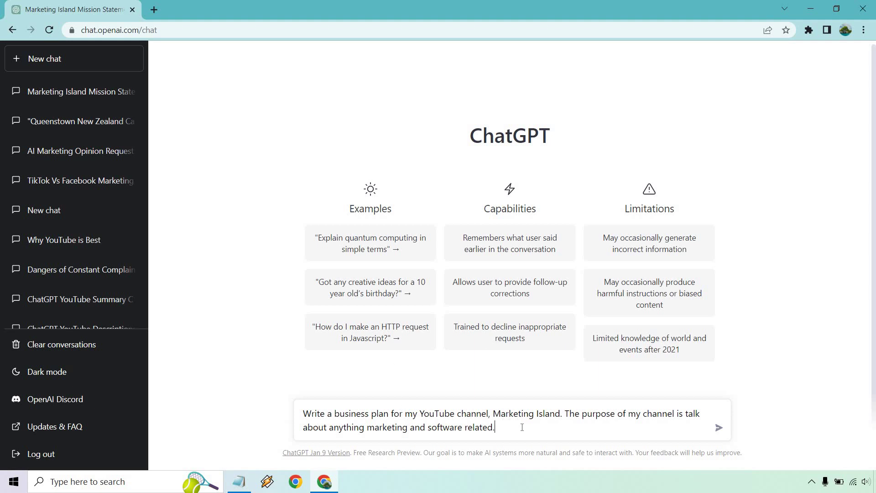
{"action": "key", "text": "Return"}
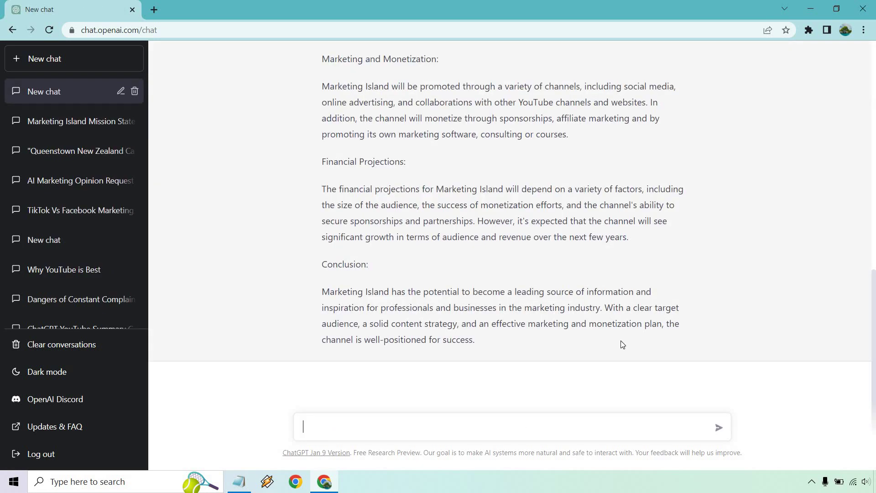
Step: Read through the generated business plan from executive summary to conclusion
{"action": "scroll", "coordinate": [699, 267], "scroll_direction": "up", "scroll_amount": 10}
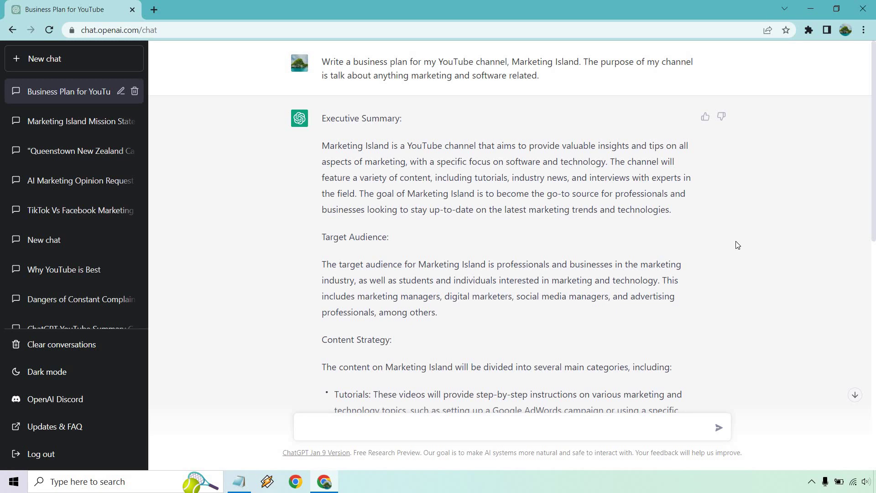
{"action": "scroll", "coordinate": [735, 246], "scroll_direction": "down", "scroll_amount": 12}
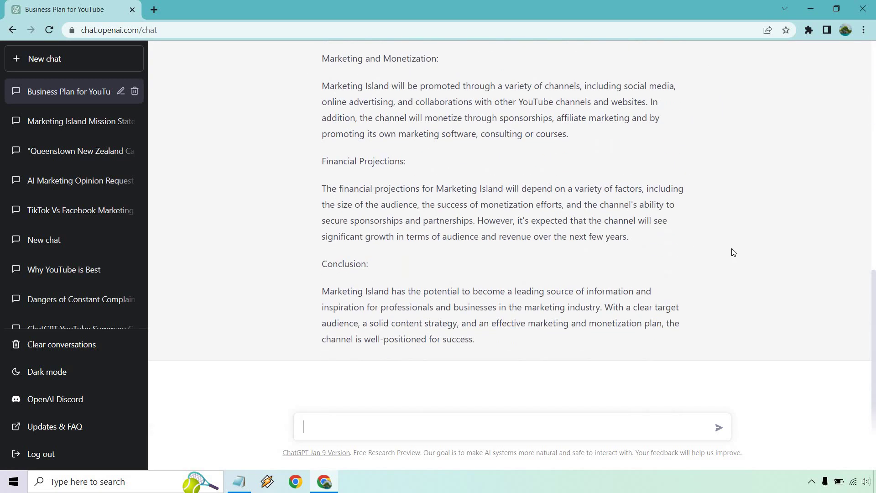
{"action": "scroll", "coordinate": [733, 250], "scroll_direction": "up", "scroll_amount": 12}
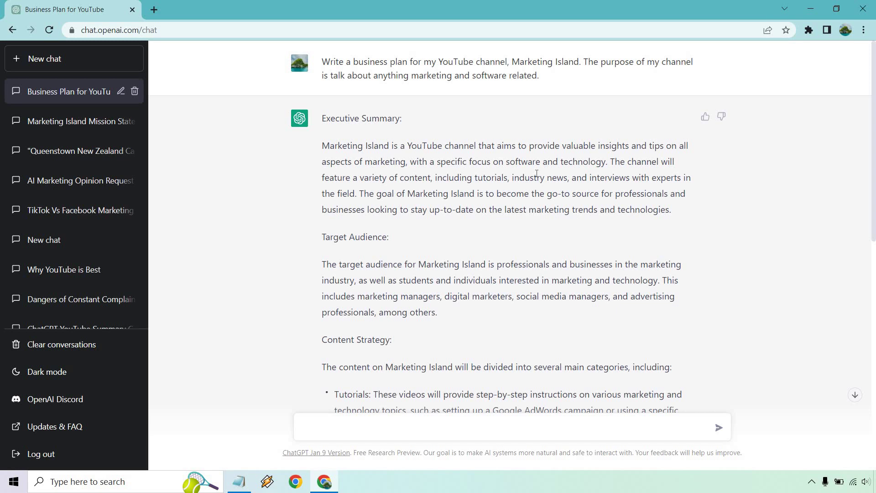
{"action": "scroll", "coordinate": [474, 209], "scroll_direction": "down", "scroll_amount": 1}
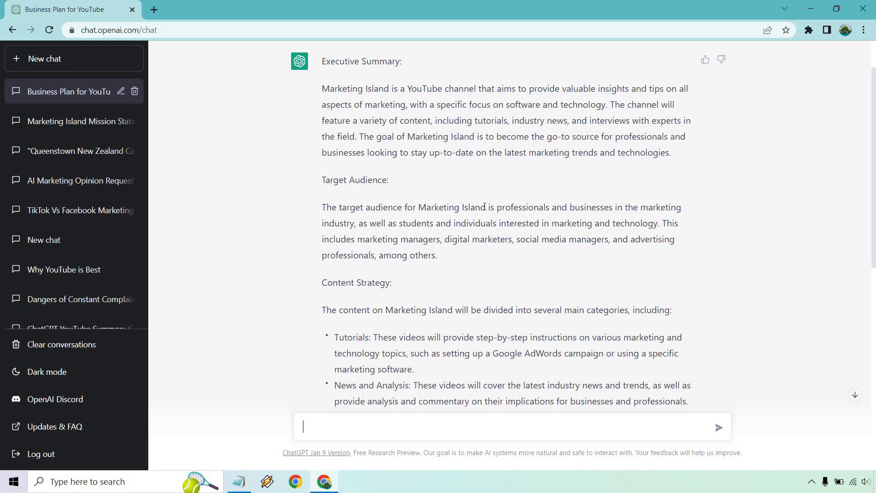
{"action": "scroll", "coordinate": [484, 206], "scroll_direction": "down", "scroll_amount": 3}
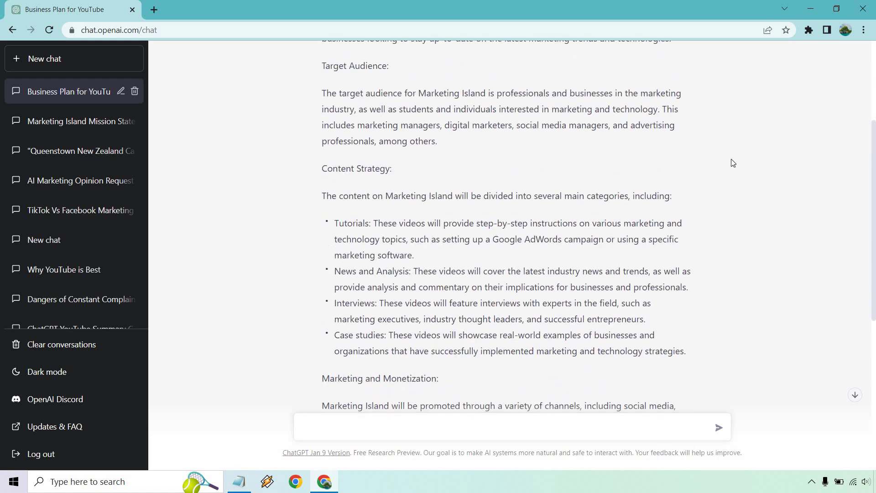
{"action": "scroll", "coordinate": [414, 197], "scroll_direction": "down", "scroll_amount": 1}
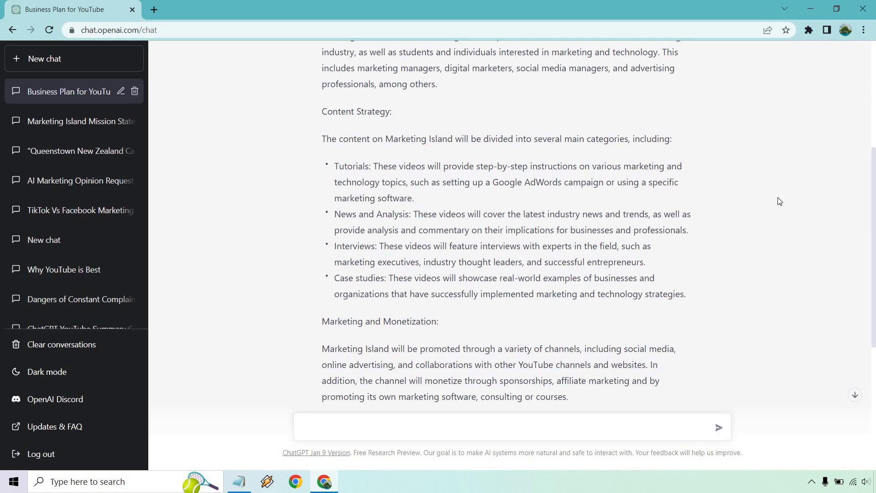
{"action": "scroll", "coordinate": [778, 201], "scroll_direction": "down", "scroll_amount": 1}
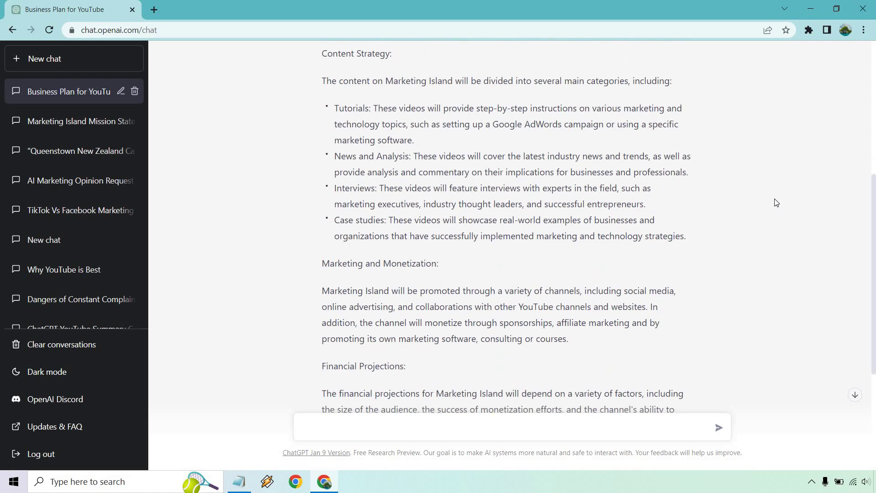
{"action": "scroll", "coordinate": [775, 203], "scroll_direction": "down", "scroll_amount": 1}
{"action": "scroll", "coordinate": [775, 203], "scroll_direction": "down", "scroll_amount": 1}
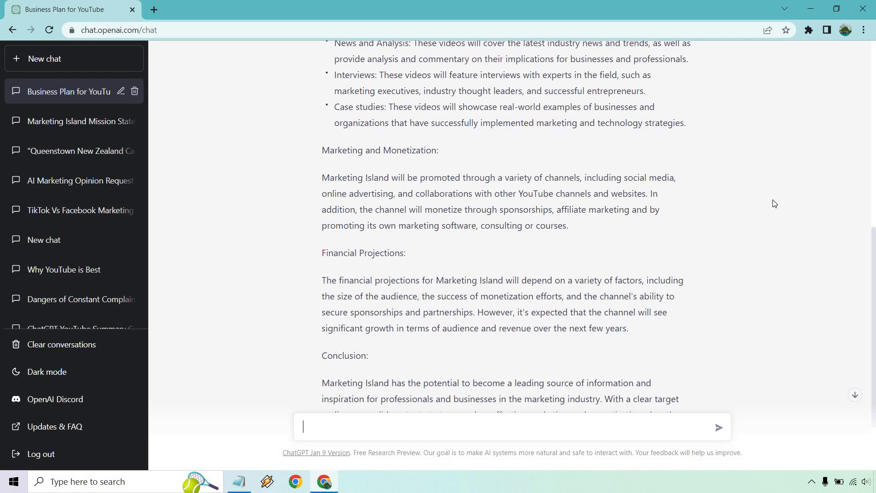
{"action": "scroll", "coordinate": [762, 204], "scroll_direction": "down", "scroll_amount": 1}
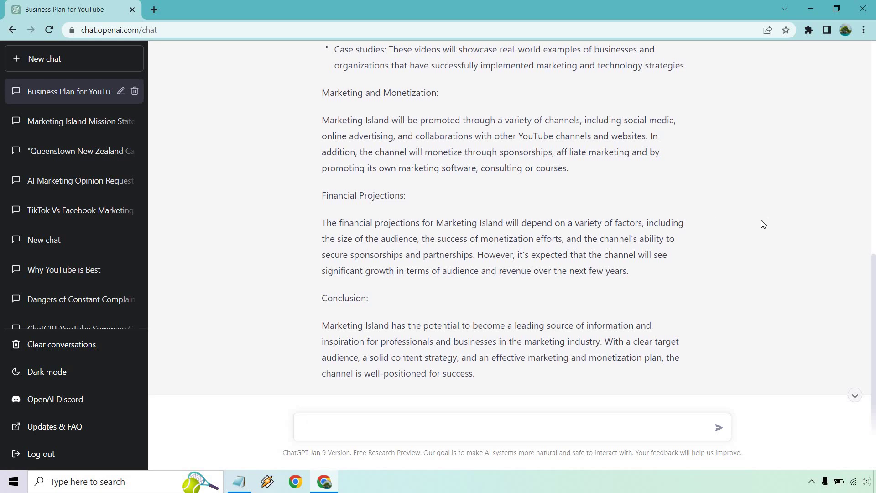
{"action": "scroll", "coordinate": [761, 220], "scroll_direction": "down", "scroll_amount": 1}
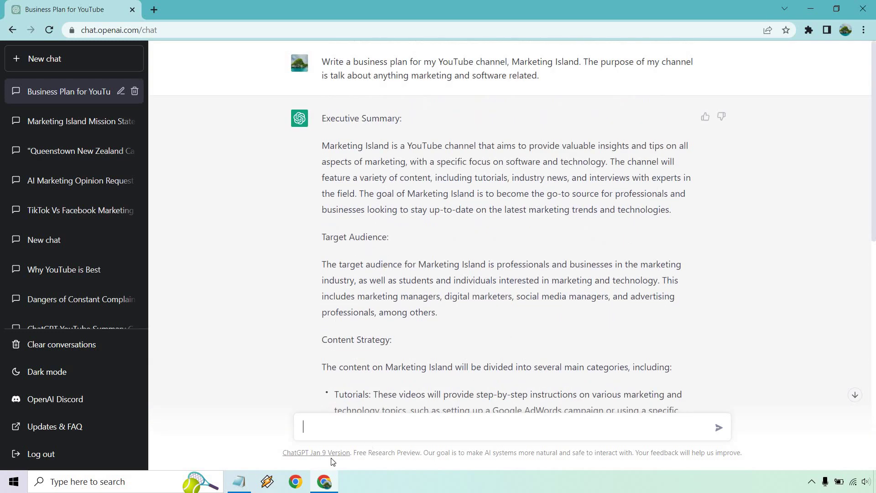
Step: In a new chat, request a cold email about using webinars to increase leads and sales with EverWebinar
{"action": "left_click", "coordinate": [238, 481]}
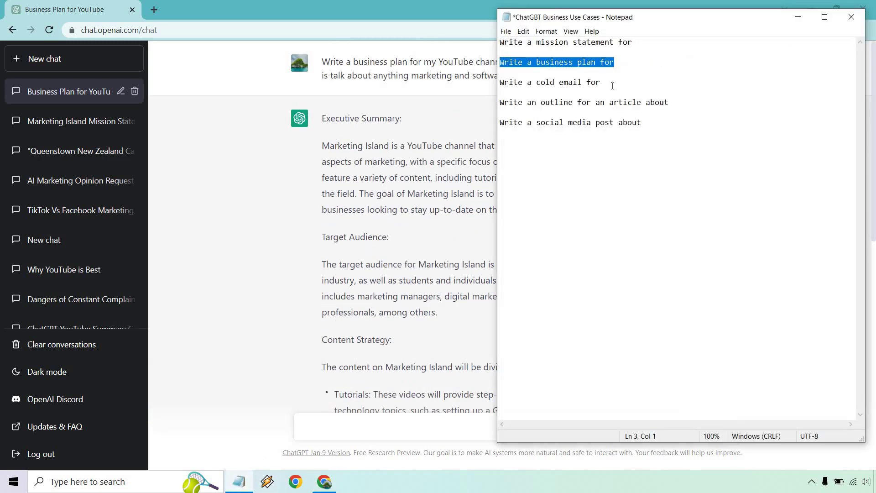
{"action": "left_click_drag", "start_coordinate": [613, 85], "coordinate": [499, 85]}
{"action": "key", "text": "ctrl+c"}
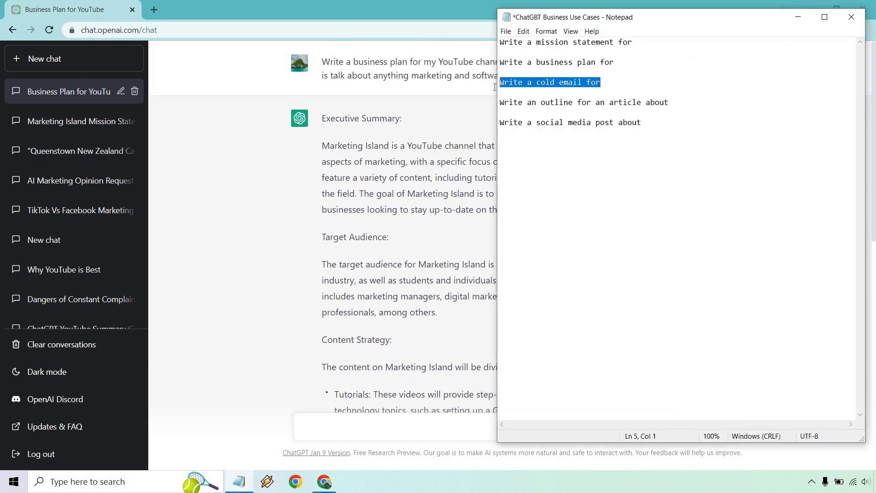
{"action": "left_click", "coordinate": [95, 62]}
{"action": "left_click", "coordinate": [388, 418]}
{"action": "key", "text": "ctrl+v"}
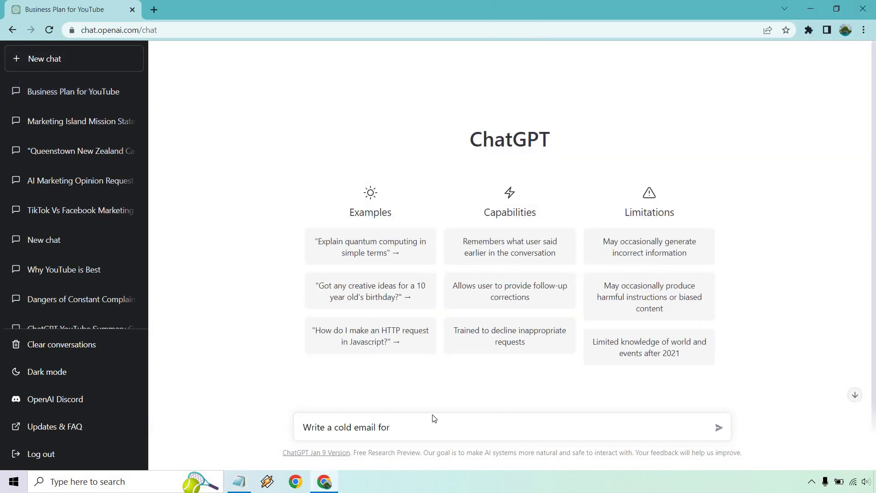
{"action": "type", "text": "using webinars to increase your leads and sales. The product is called EverWebinar."}
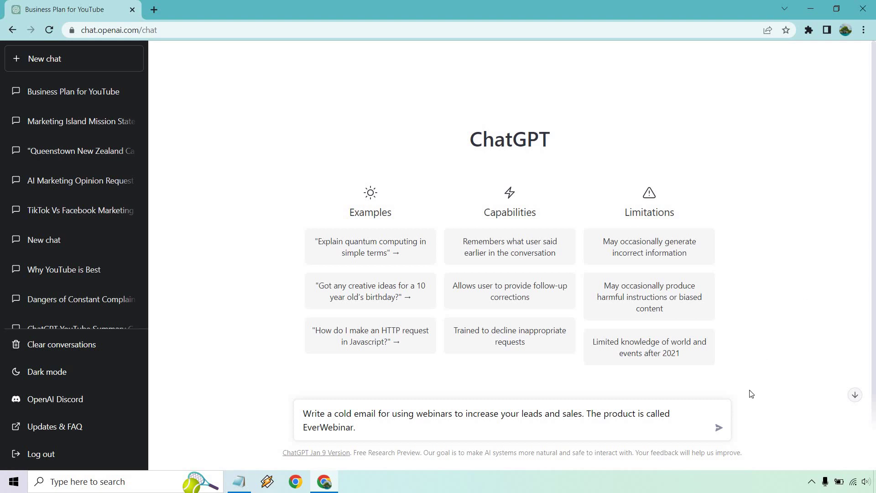
{"action": "left_click", "coordinate": [719, 428]}
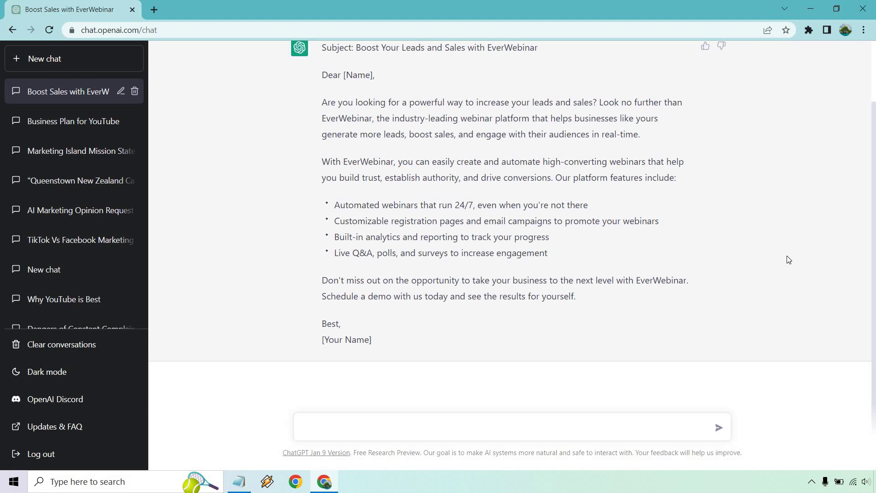
{"action": "scroll", "coordinate": [789, 260], "scroll_direction": "up", "scroll_amount": 2}
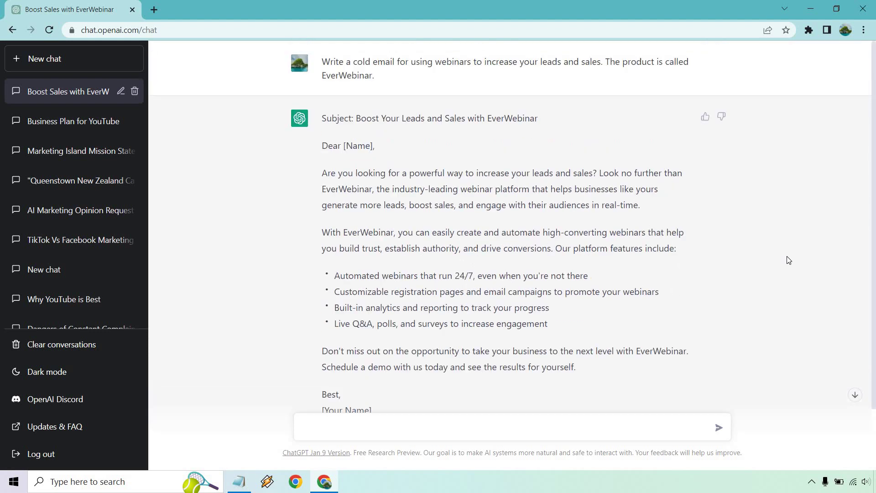
Step: In a new chat, request an article outline on generating leads using Facebook groups
{"action": "left_click", "coordinate": [94, 59]}
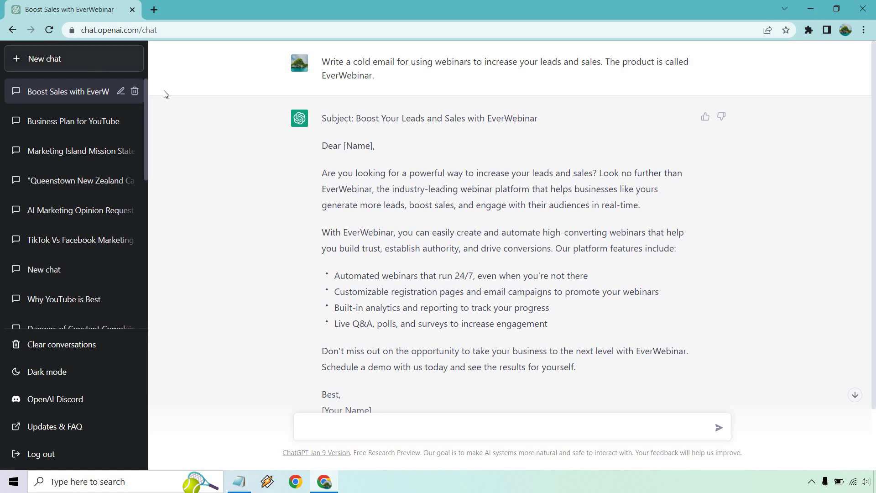
{"action": "type", "text": "Write an outline for an article about"}
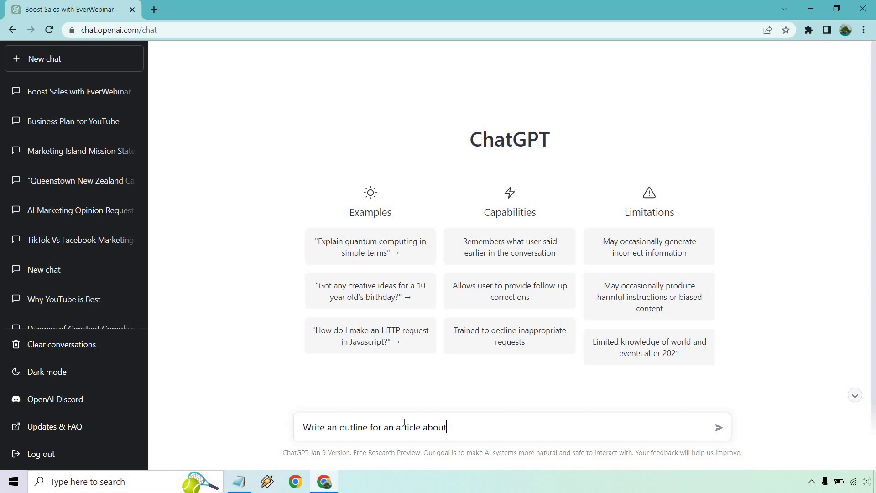
{"action": "type", "text": "generating leads using Facebook groups."}
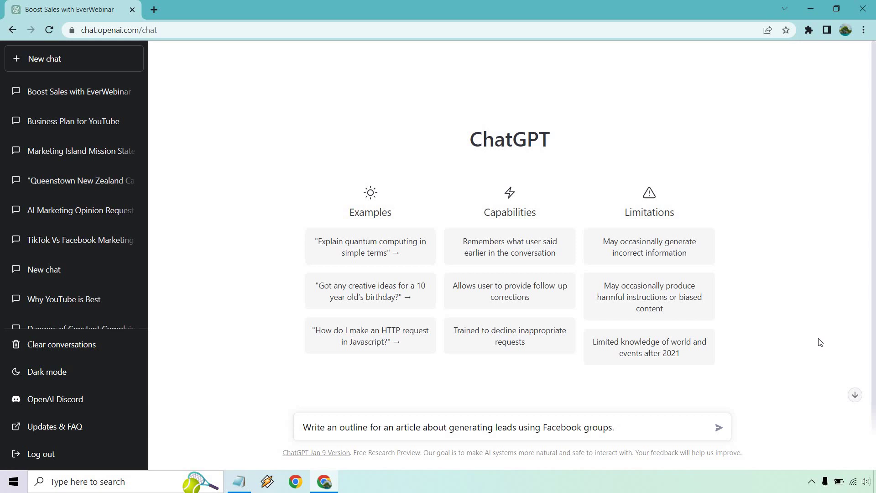
{"action": "left_click", "coordinate": [718, 427]}
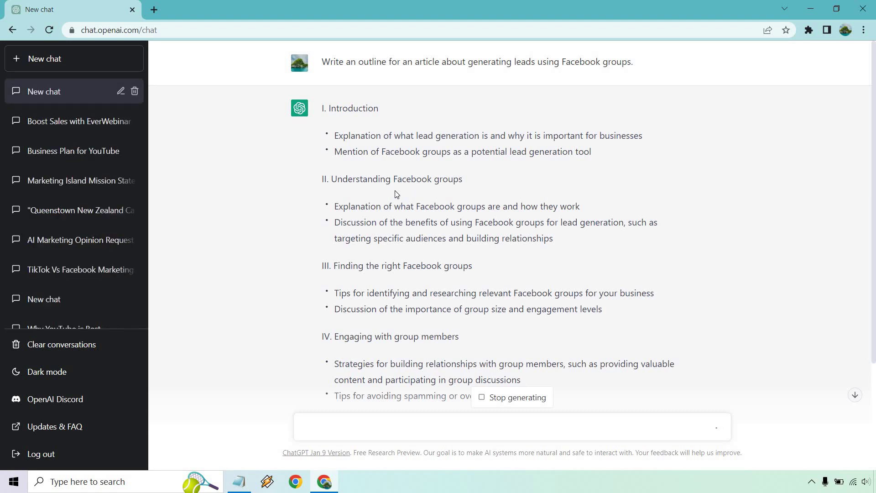
Step: Read through the six-section outline for the Facebook groups lead-generation article
{"action": "scroll", "coordinate": [399, 192], "scroll_direction": "down", "scroll_amount": 1}
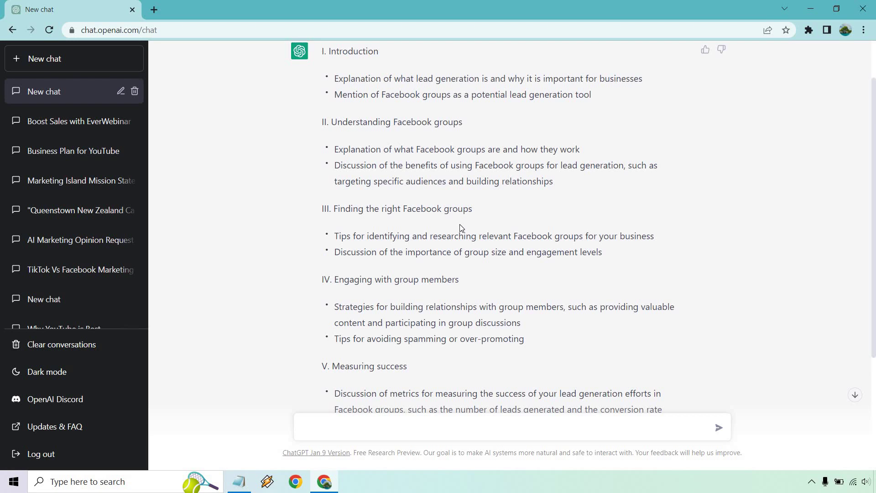
{"action": "scroll", "coordinate": [559, 240], "scroll_direction": "down", "scroll_amount": 2}
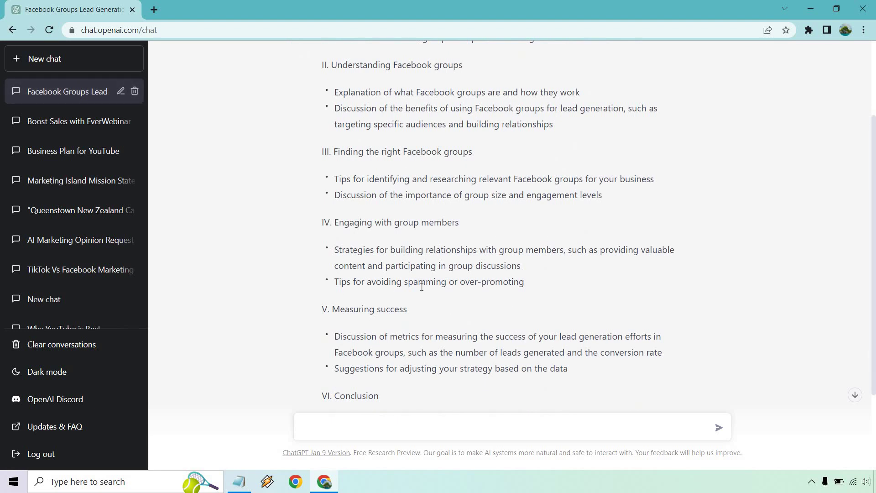
{"action": "scroll", "coordinate": [621, 255], "scroll_direction": "down", "scroll_amount": 3}
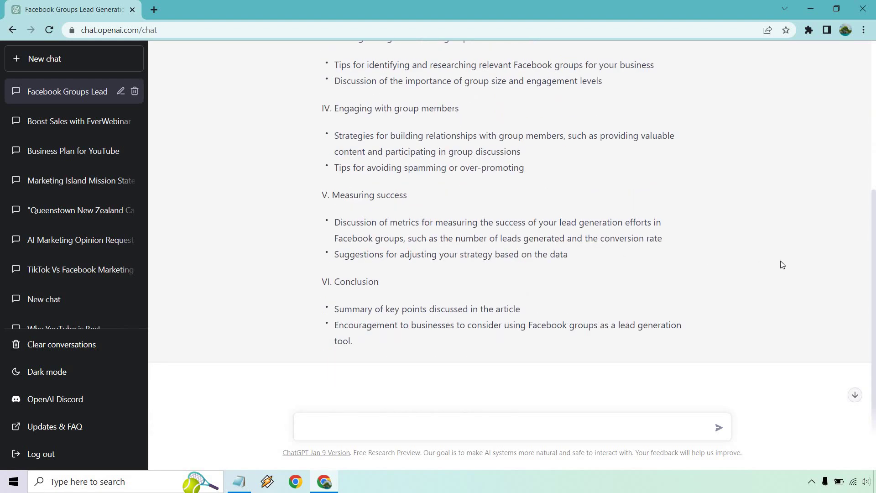
{"action": "scroll", "coordinate": [803, 286], "scroll_direction": "up", "scroll_amount": 5}
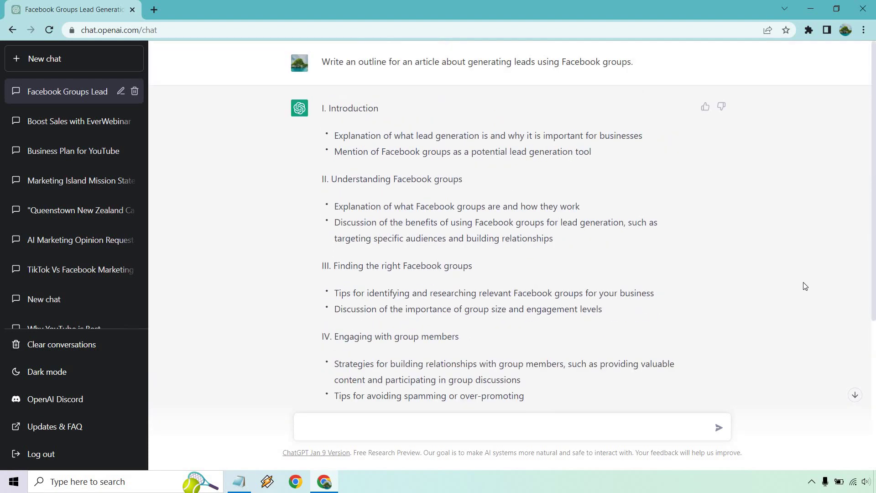
{"action": "scroll", "coordinate": [806, 286], "scroll_direction": "down", "scroll_amount": 5}
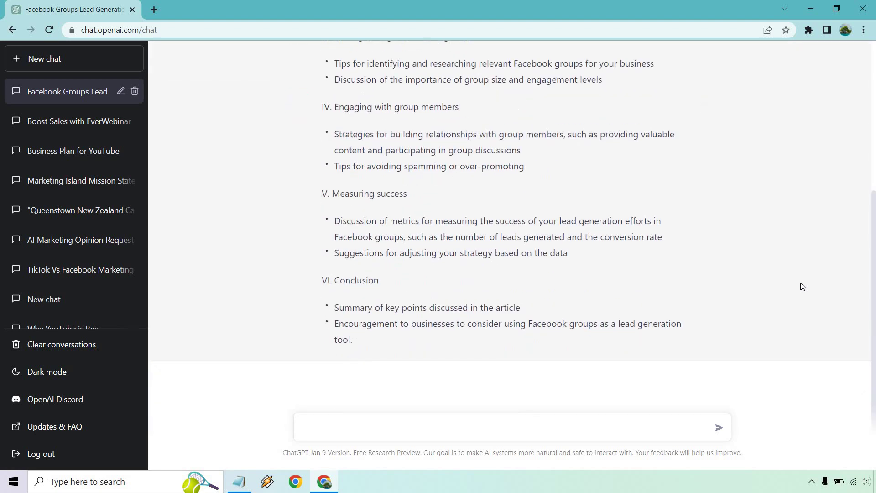
{"action": "scroll", "coordinate": [801, 286], "scroll_direction": "up", "scroll_amount": 5}
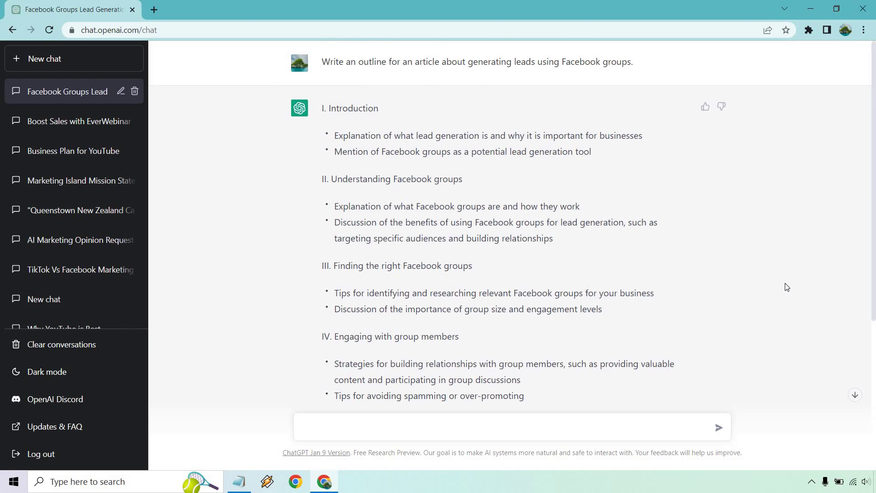
{"action": "scroll", "coordinate": [785, 288], "scroll_direction": "down", "scroll_amount": 5}
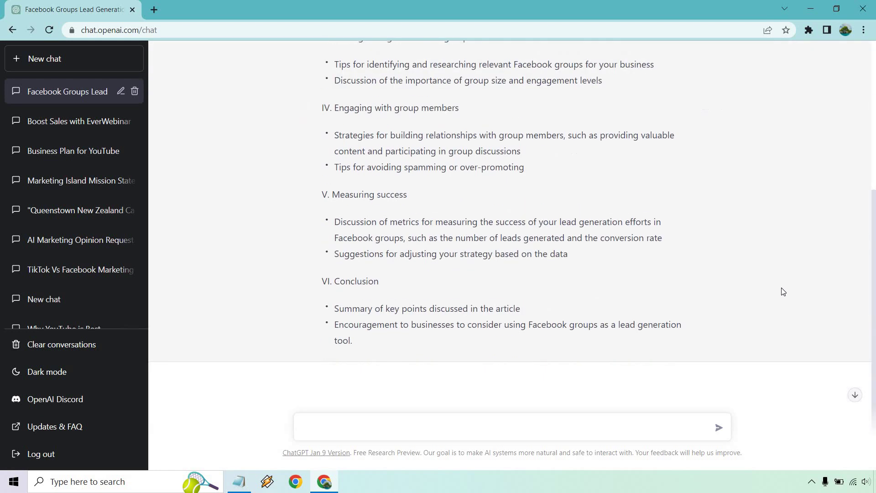
{"action": "scroll", "coordinate": [784, 288], "scroll_direction": "up", "scroll_amount": 5}
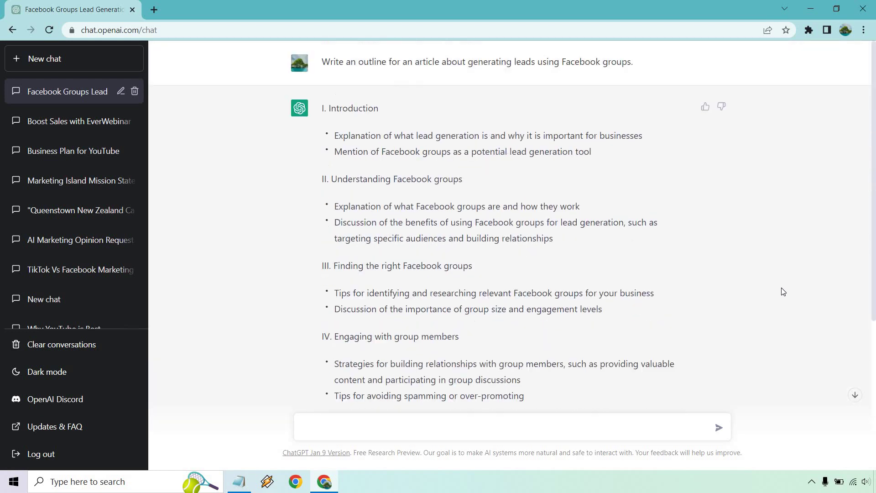
Step: In a new chat, send the social media post prompt from the notes, edited to remove 'about', asking for a sales tip
{"action": "left_click", "coordinate": [94, 61]}
{"action": "left_click", "coordinate": [247, 479]}
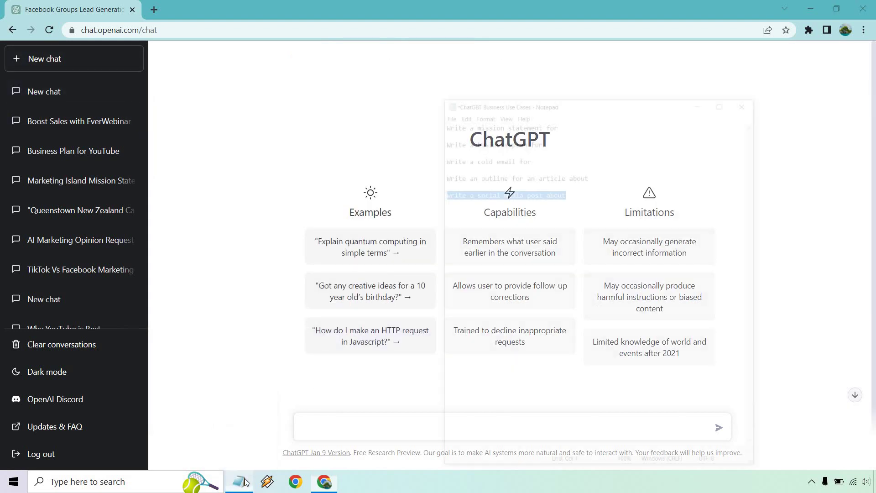
{"action": "key", "text": "ctrl+c"}
{"action": "left_click", "coordinate": [247, 479]}
{"action": "key", "text": "ctrl+v"}
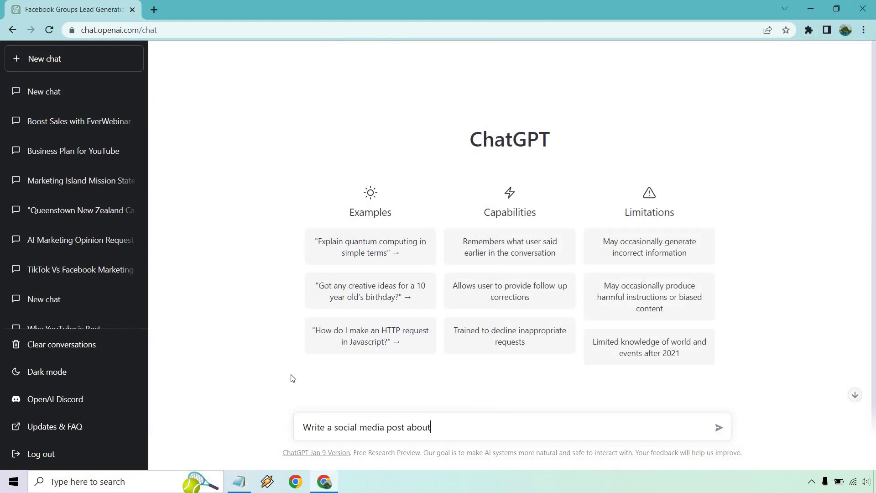
{"action": "key", "text": "BackSpace"}
{"action": "key", "text": "BackSpace"}
{"action": "key", "text": "BackSpace"}
{"action": "key", "text": "BackSpace"}
{"action": "key", "text": "BackSpace"}
{"action": "key", "text": "ctrl+v"}
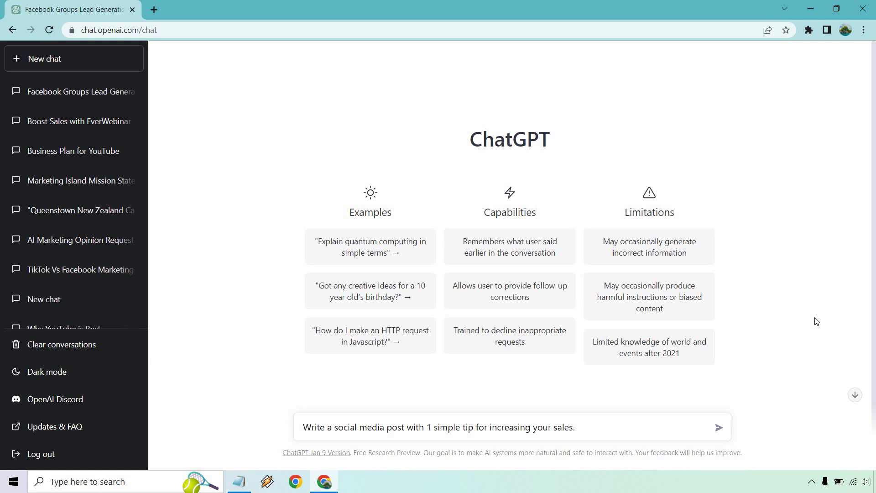
{"action": "left_click", "coordinate": [719, 427]}
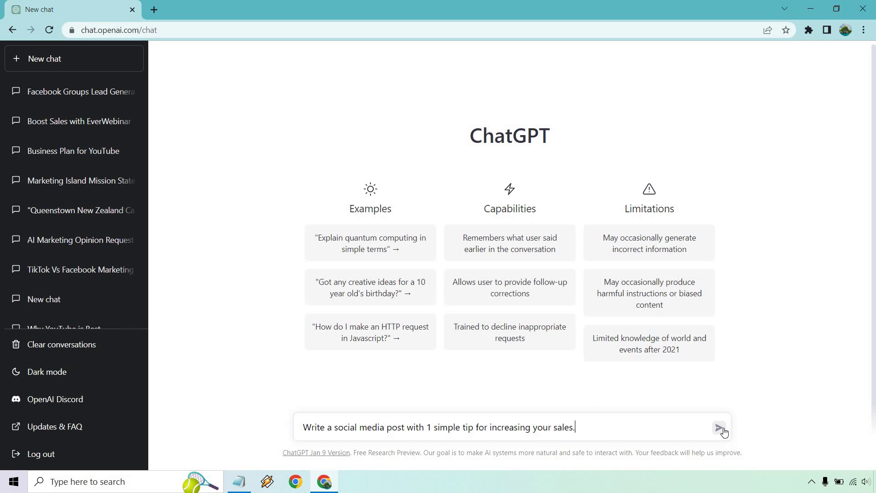
{"action": "key", "text": "Return"}
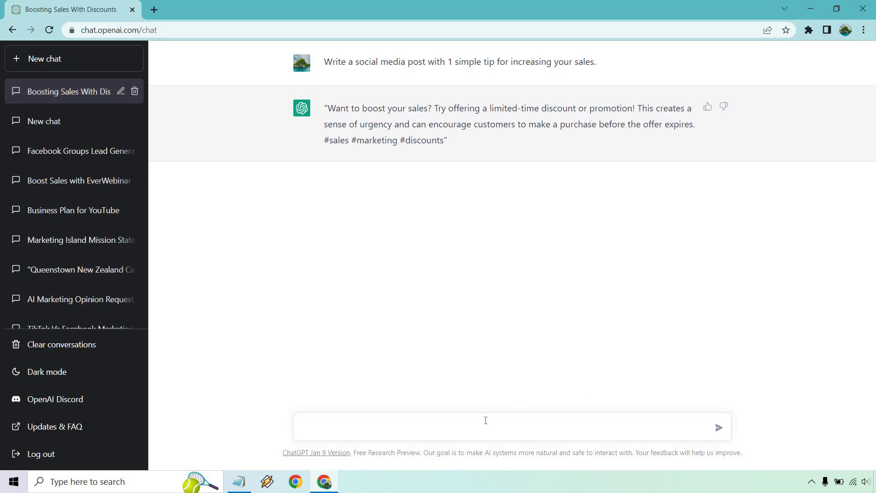
Step: Ask ChatGPT to 'Write 2 more tips' in the discounts chat
{"action": "type", "text": "Write 2 more tips"}
{"action": "key", "text": "Return"}
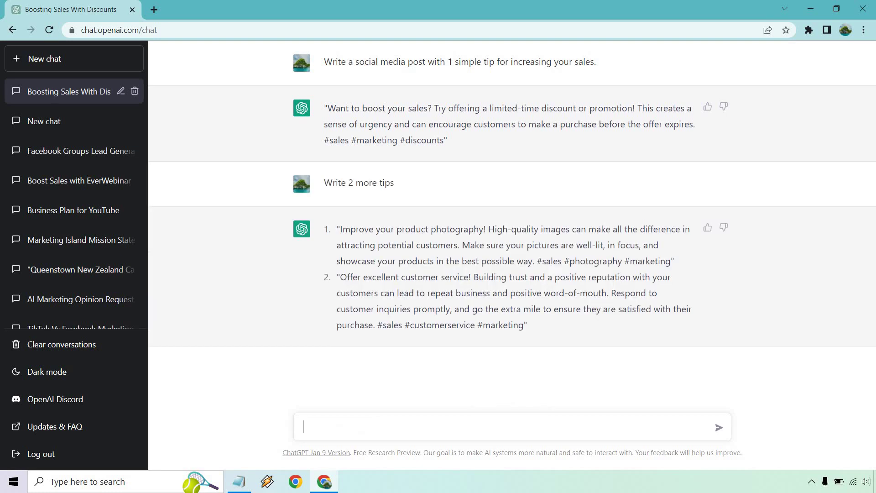